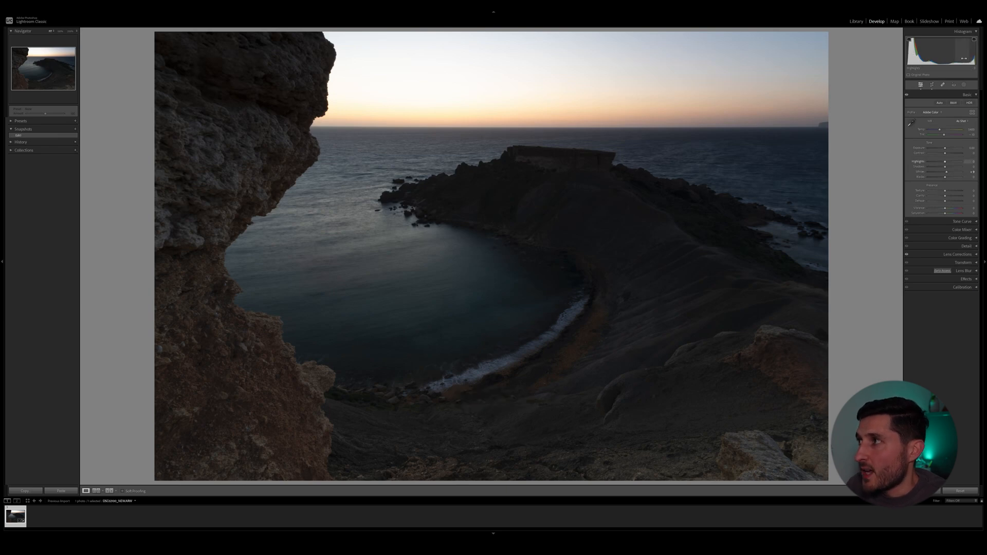
# Set the photo's whites to -100 and shadows to +100, and slightly lower the highlights and blacks
pyautogui.moveTo(966, 51); pyautogui.dragTo(956, 52)
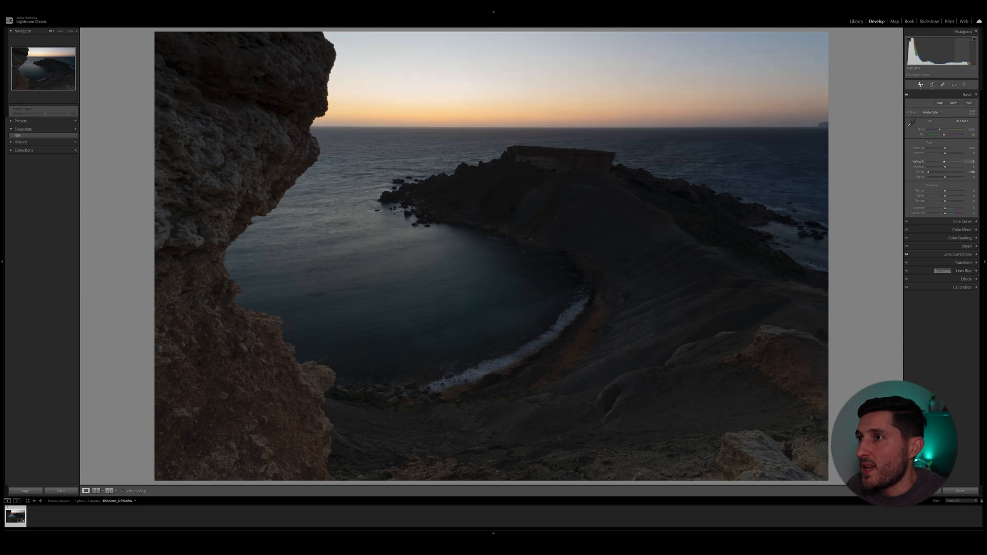
pyautogui.moveTo(963, 52); pyautogui.dragTo(957, 53)
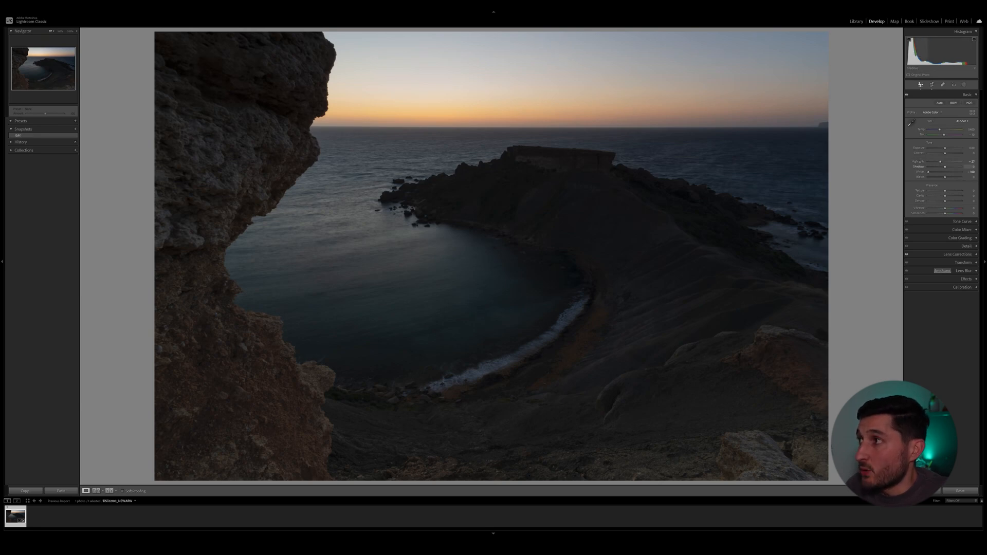
pyautogui.moveTo(909, 52); pyautogui.dragTo(939, 51)
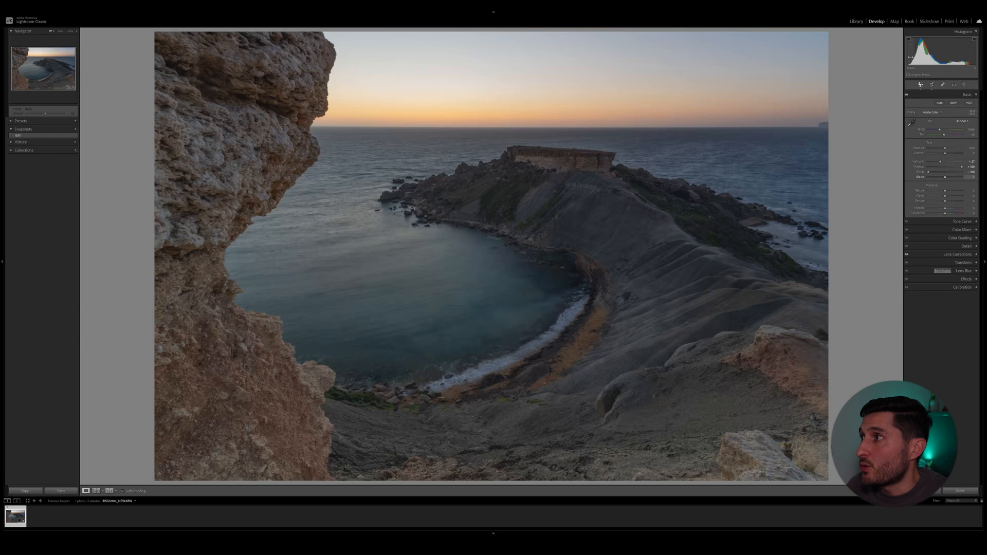
pyautogui.moveTo(913, 51); pyautogui.dragTo(906, 51)
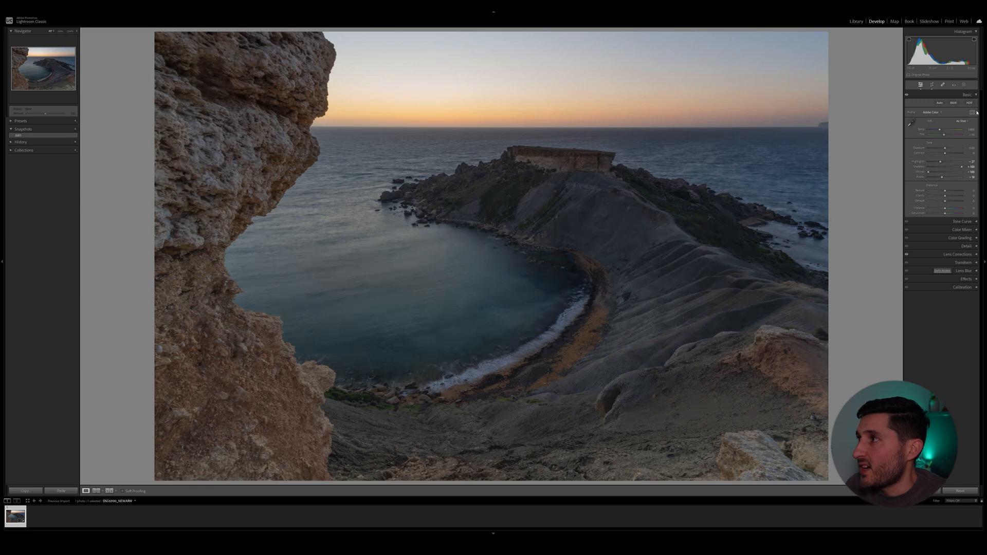
pyautogui.click(975, 95)
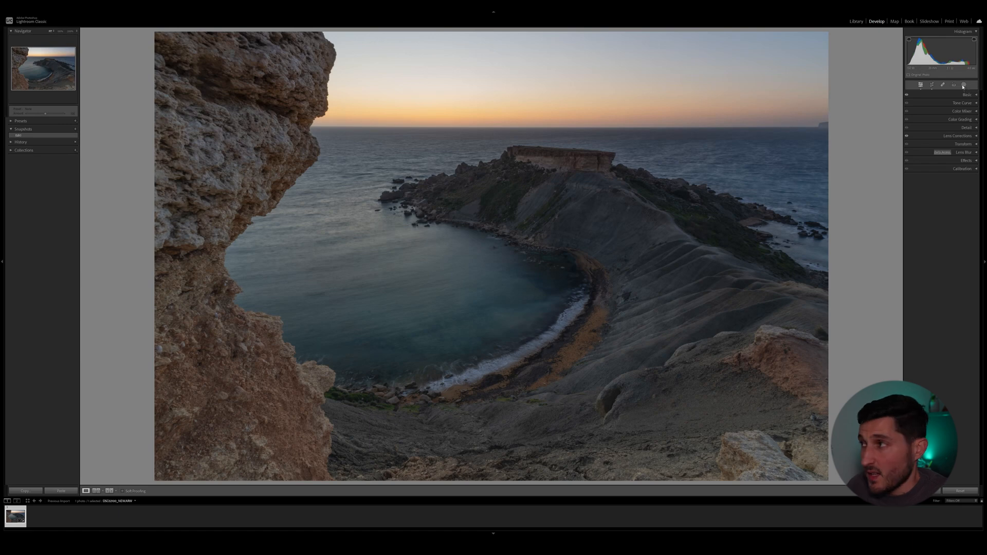
# Create a subject mask covering the headland, hide its overlay, and slightly raise the mask's exposure, shadows and whites
pyautogui.click(965, 85)
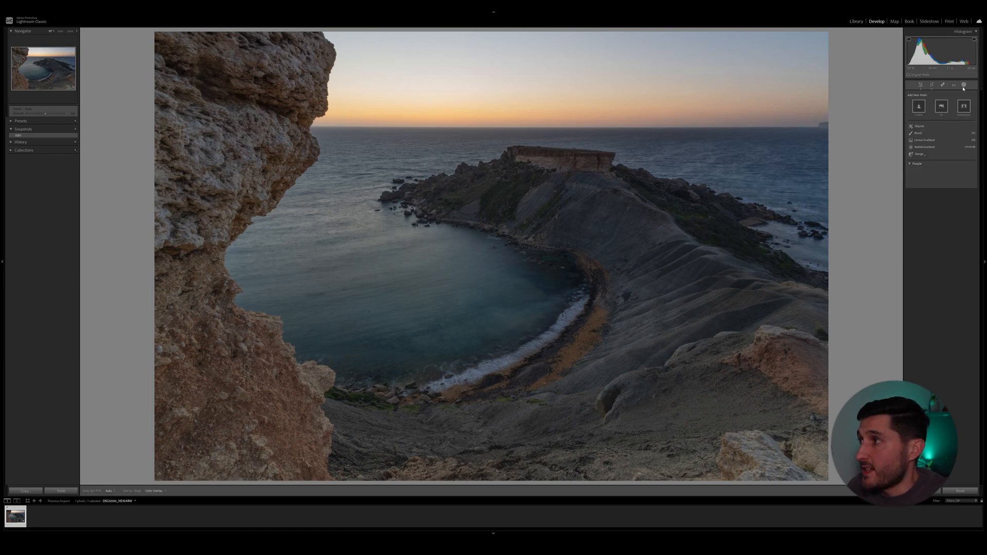
pyautogui.click(919, 106)
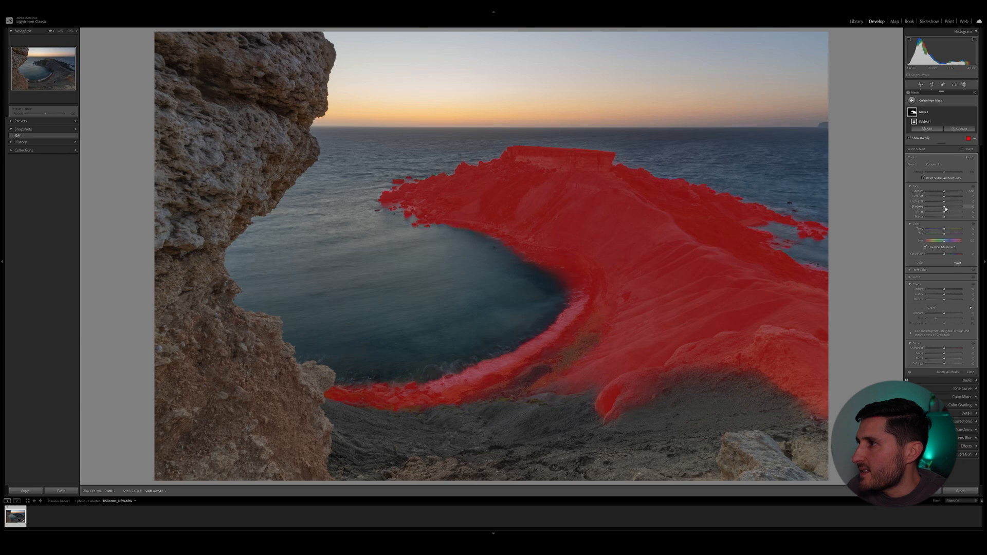
pyautogui.press('o')
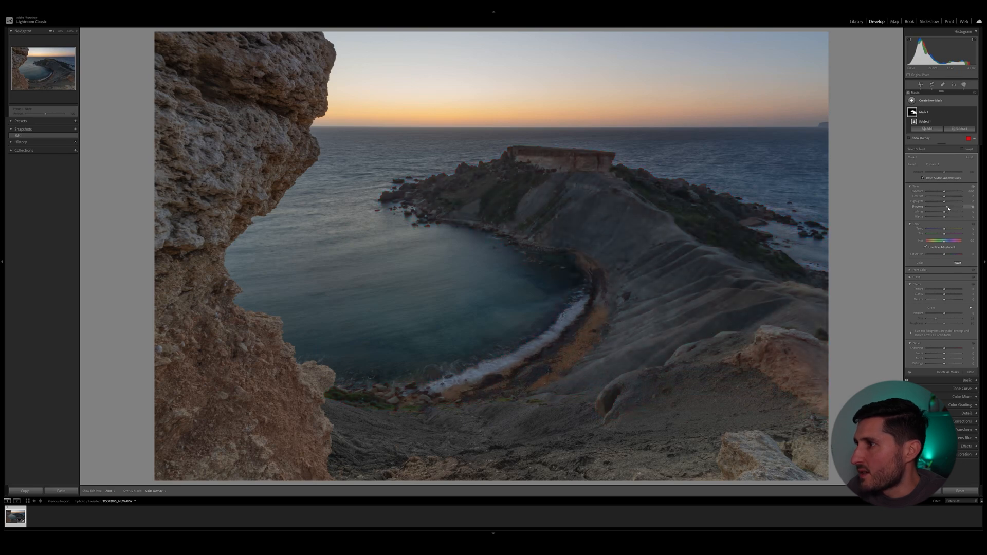
pyautogui.moveTo(945, 207)
pyautogui.mouseDown()
pyautogui.moveTo(943, 217)
pyautogui.moveTo(946, 194)
pyautogui.mouseUp()
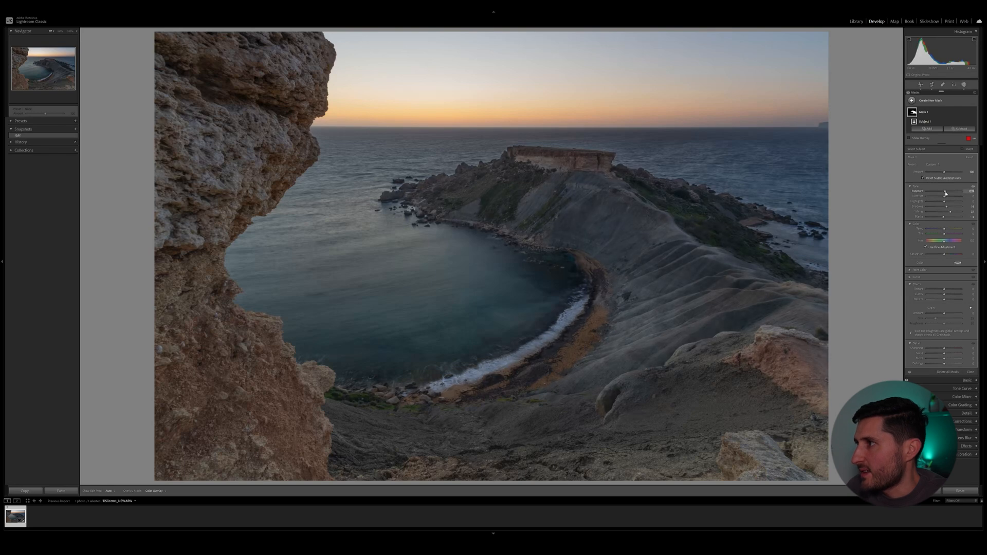
# Compare the photo with and without the headland subject mask's adjustments
pyautogui.click(974, 113)
pyautogui.click(974, 114)
pyautogui.click(975, 113)
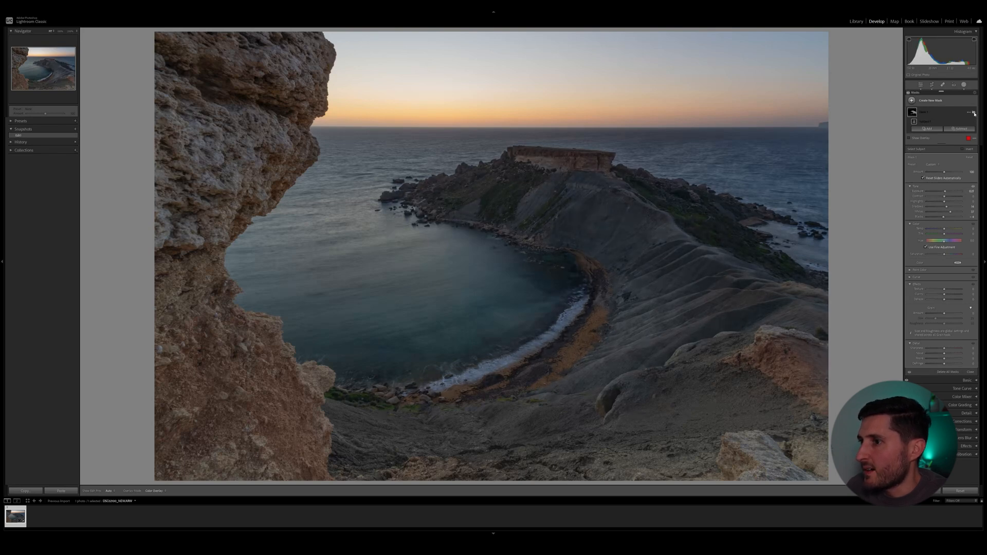
pyautogui.click(974, 113)
pyautogui.click(974, 113)
pyautogui.click(974, 113)
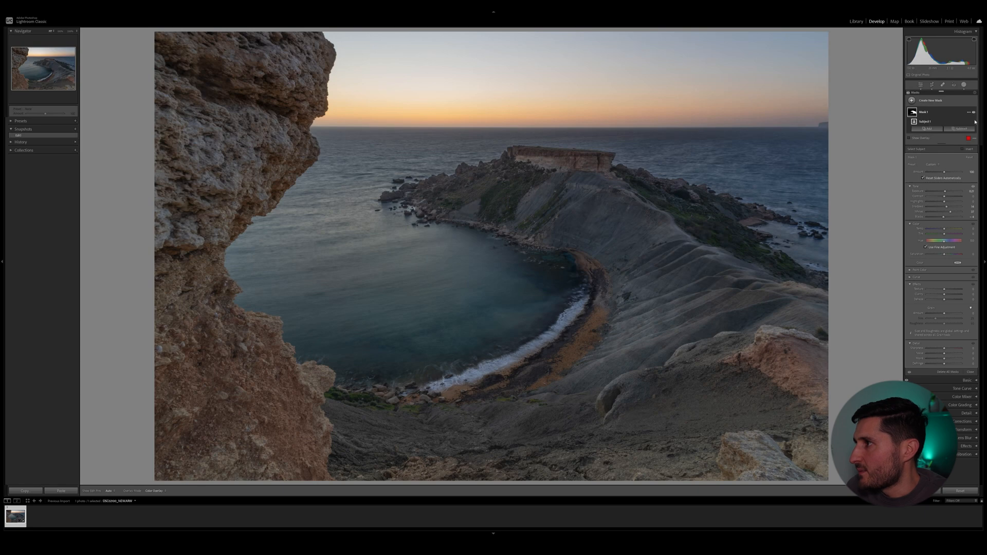
# Add a new brush mask, reduce the brush size, and paint over the headland's ridge and grey clay slopes
pyautogui.click(932, 101)
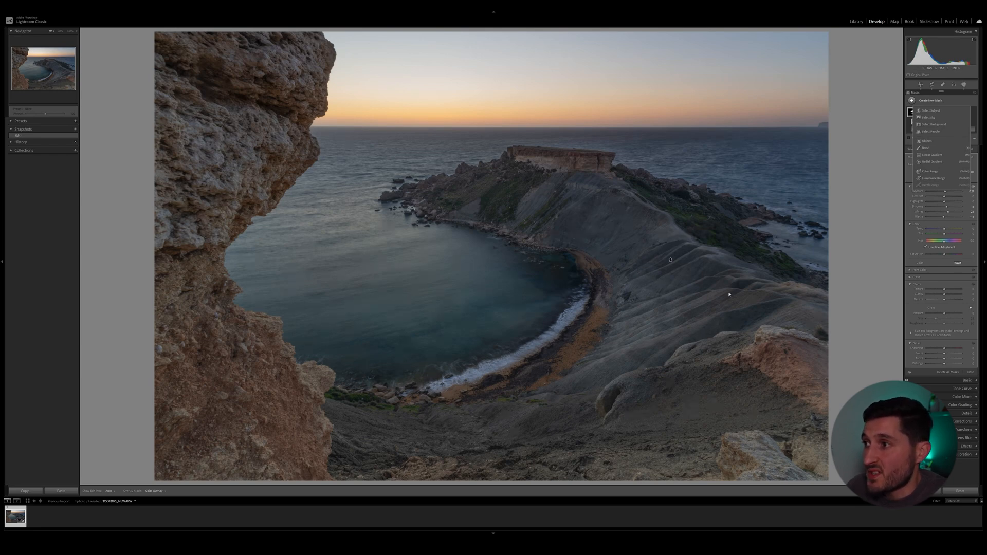
pyautogui.click(926, 148)
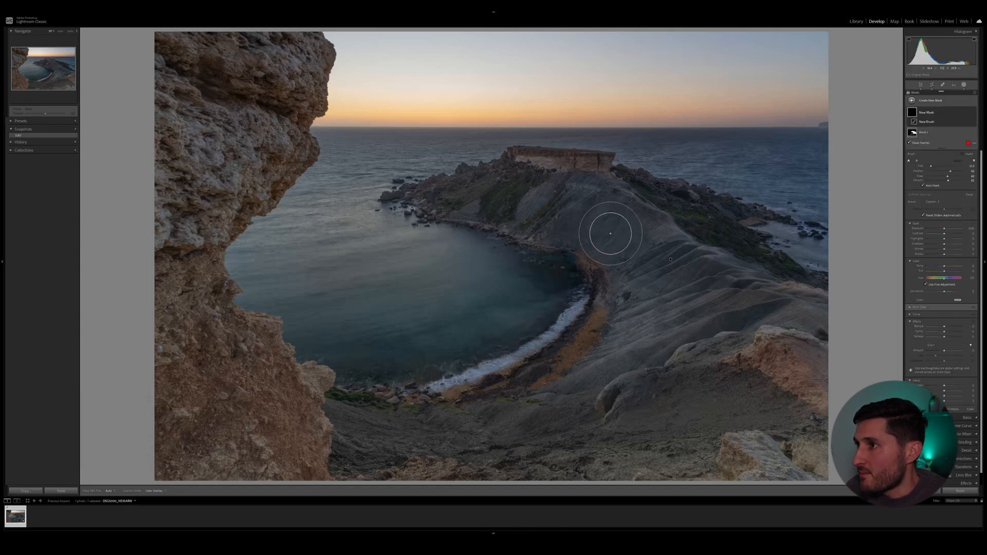
pyautogui.scroll(-6, 611, 233)
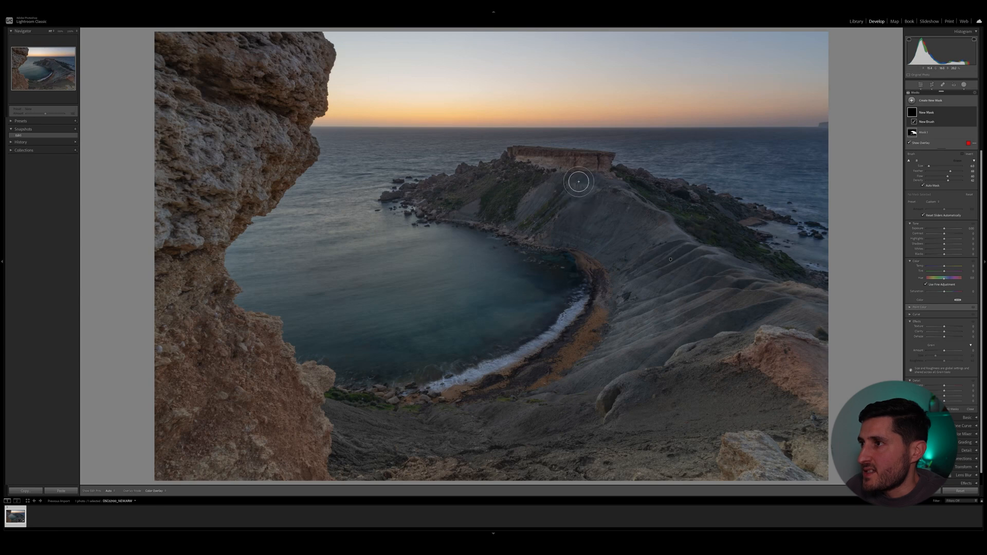
pyautogui.moveTo(579, 183)
pyautogui.mouseDown()
pyautogui.moveTo(616, 190)
pyautogui.moveTo(666, 221)
pyautogui.moveTo(659, 237)
pyautogui.moveTo(676, 233)
pyautogui.moveTo(666, 239)
pyautogui.moveTo(722, 254)
pyautogui.moveTo(653, 282)
pyautogui.moveTo(681, 252)
pyautogui.moveTo(634, 281)
pyautogui.moveTo(672, 247)
pyautogui.moveTo(636, 300)
pyautogui.moveTo(693, 281)
pyautogui.moveTo(659, 305)
pyautogui.moveTo(717, 299)
pyautogui.moveTo(598, 355)
pyautogui.moveTo(782, 313)
pyautogui.moveTo(804, 322)
pyautogui.moveTo(741, 306)
pyautogui.moveTo(794, 290)
pyautogui.moveTo(597, 397)
pyautogui.moveTo(634, 371)
pyautogui.moveTo(615, 407)
pyautogui.mouseUp()
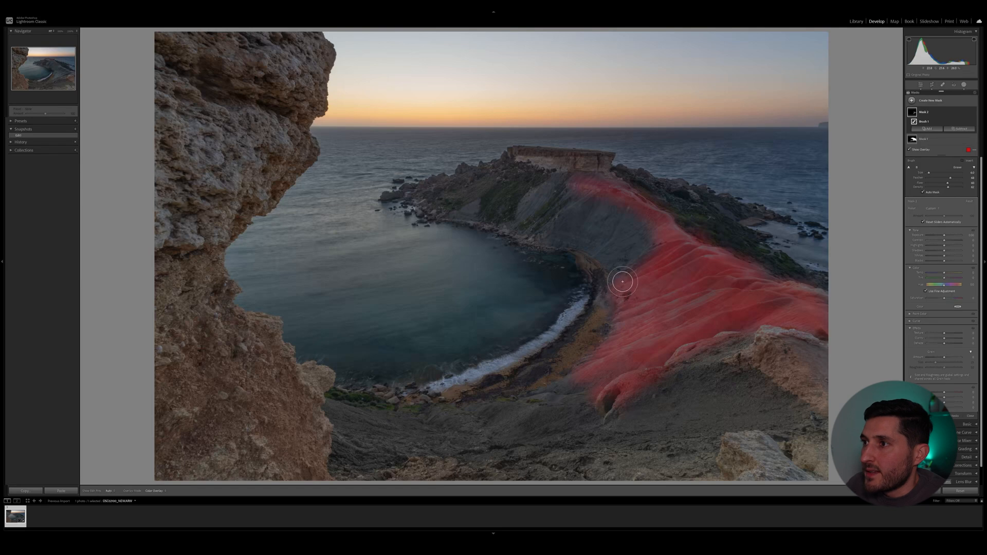
pyautogui.moveTo(527, 215)
pyautogui.mouseDown()
pyautogui.moveTo(533, 193)
pyautogui.moveTo(529, 204)
pyautogui.moveTo(558, 177)
pyautogui.moveTo(579, 182)
pyautogui.moveTo(556, 217)
pyautogui.moveTo(593, 195)
pyautogui.moveTo(551, 233)
pyautogui.moveTo(608, 200)
pyautogui.moveTo(591, 231)
pyautogui.moveTo(611, 237)
pyautogui.mouseUp()
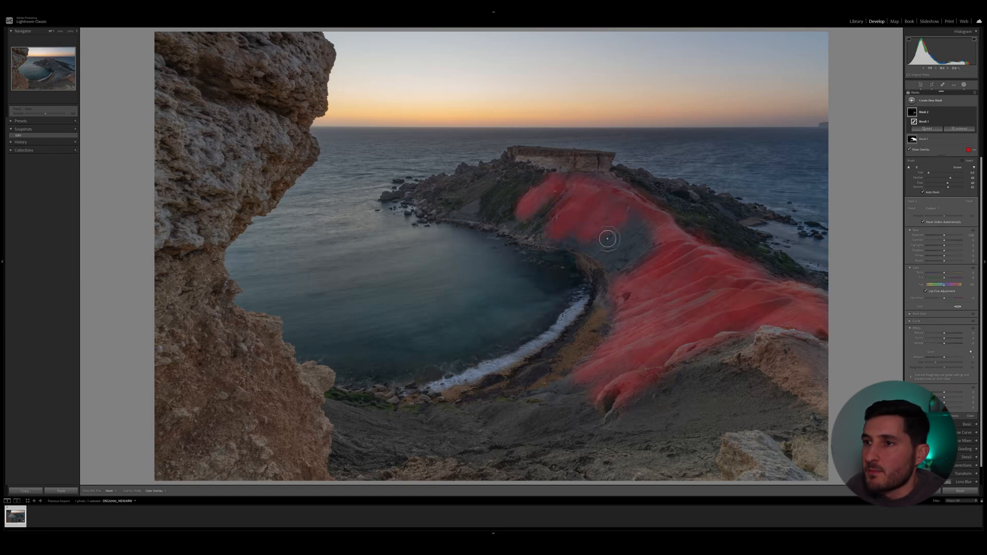
# Extend the brush mask along the seaward edge of the foreground cliff, from its top to its base
pyautogui.press('h')
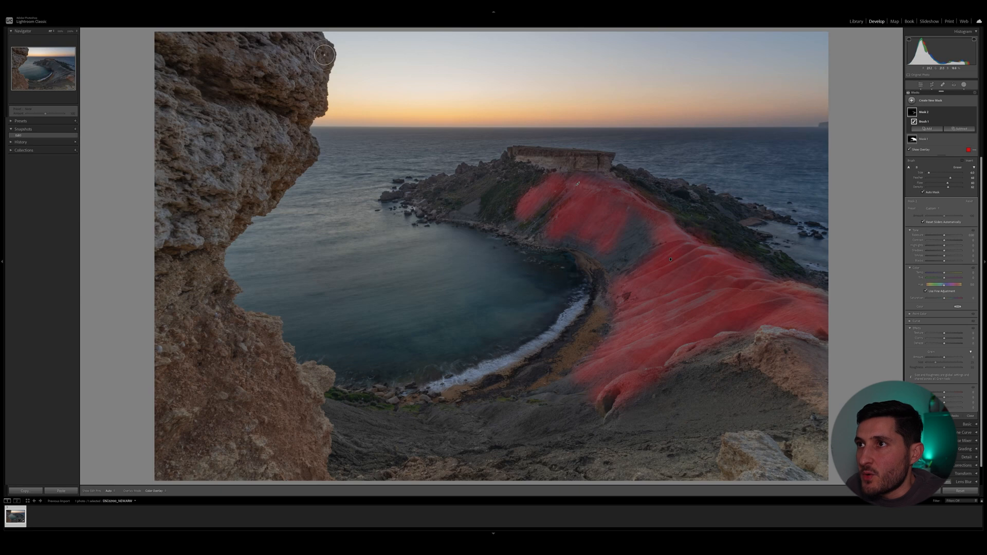
pyautogui.moveTo(318, 83)
pyautogui.mouseDown()
pyautogui.moveTo(300, 160)
pyautogui.moveTo(235, 221)
pyautogui.moveTo(288, 153)
pyautogui.moveTo(276, 144)
pyautogui.moveTo(288, 109)
pyautogui.moveTo(288, 120)
pyautogui.moveTo(294, 60)
pyautogui.moveTo(310, 43)
pyautogui.mouseUp()
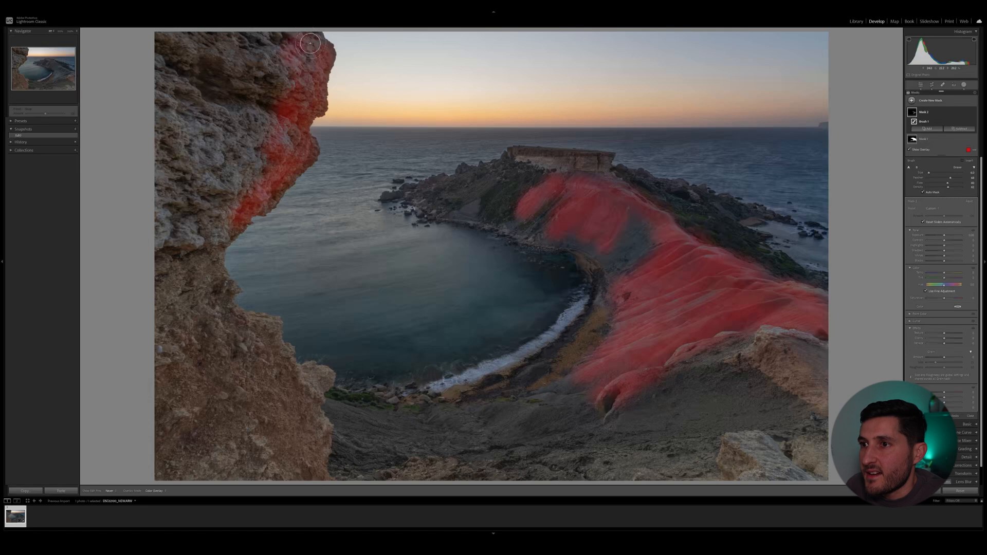
pyautogui.moveTo(218, 273)
pyautogui.mouseDown()
pyautogui.moveTo(222, 314)
pyautogui.moveTo(266, 328)
pyautogui.moveTo(283, 366)
pyautogui.moveTo(312, 377)
pyautogui.moveTo(315, 465)
pyautogui.mouseUp()
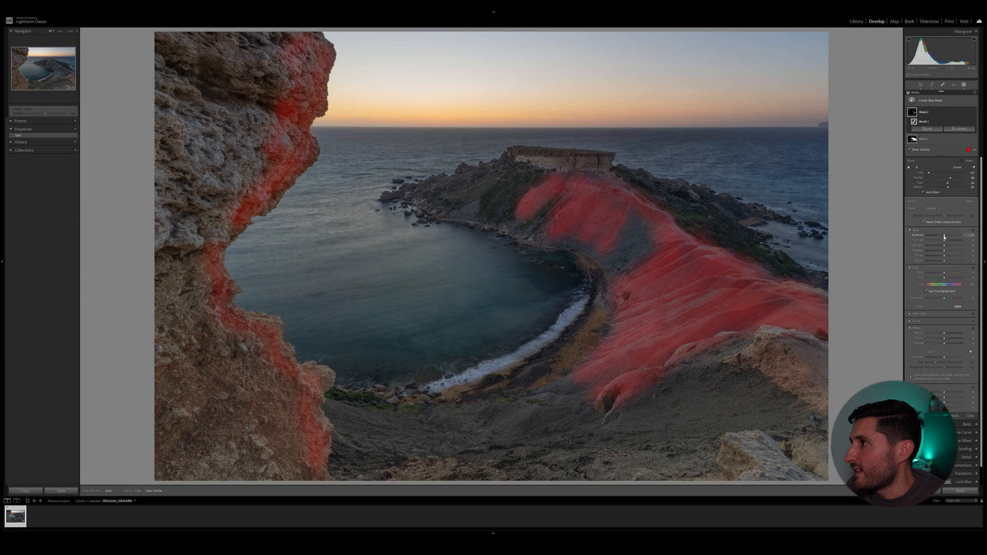
# Intersect the brush mask with a luminance range sampled from the lighter part of the clay ridge
pyautogui.rightClick(971, 114)
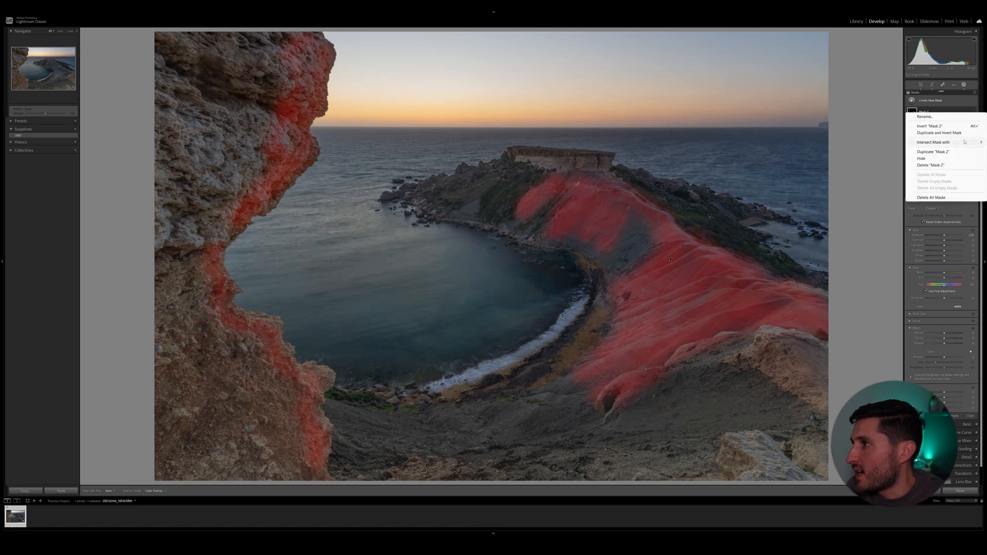
pyautogui.moveTo(963, 143)
pyautogui.click(879, 208)
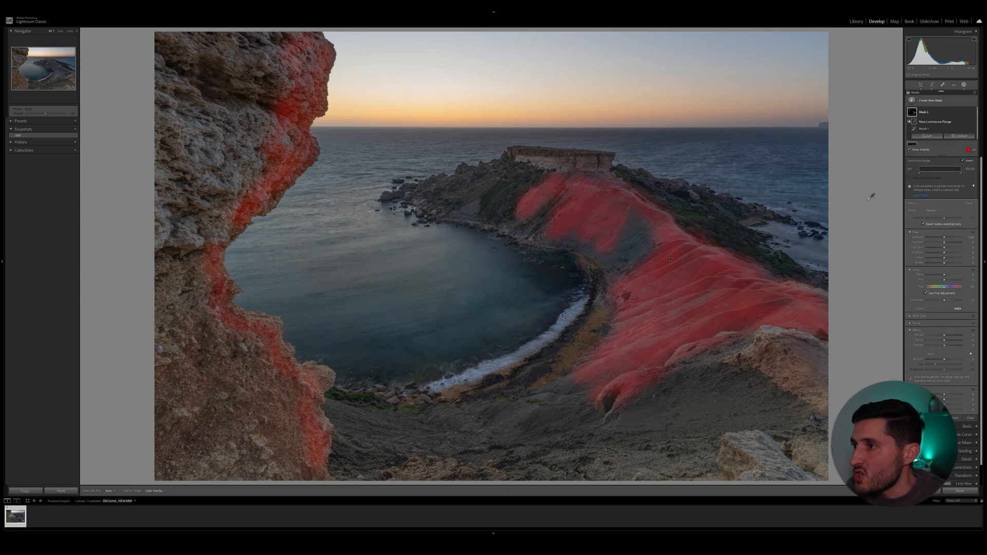
pyautogui.click(704, 247)
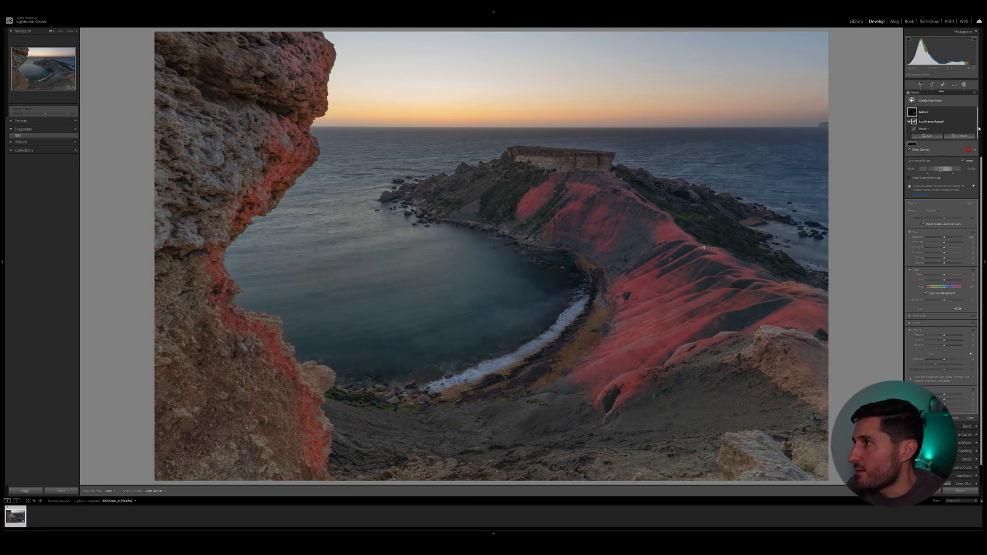
# Narrow the mask's luminance range to the brighter tones, then raise its exposure and whites
pyautogui.moveTo(943, 171); pyautogui.dragTo(944, 171)
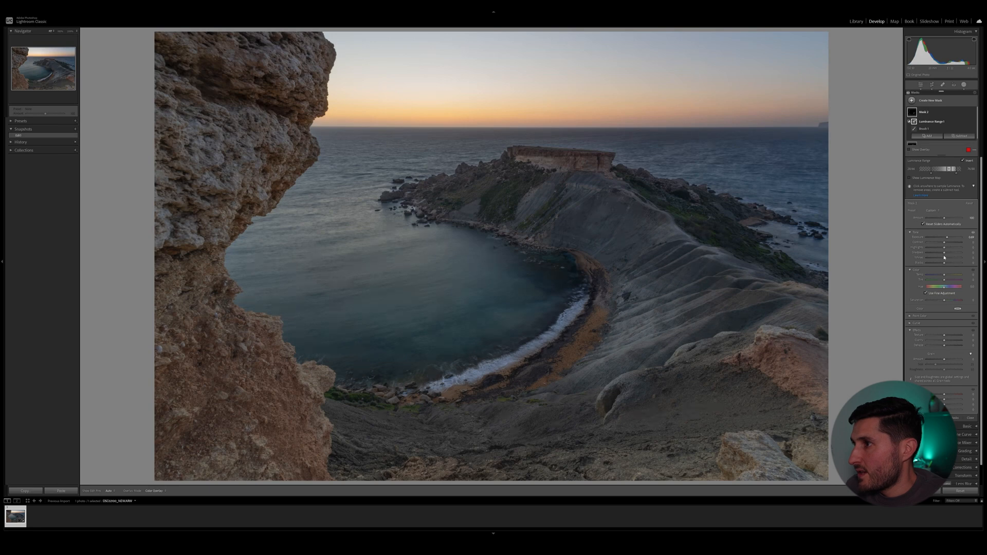
pyautogui.moveTo(948, 260); pyautogui.dragTo(950, 260)
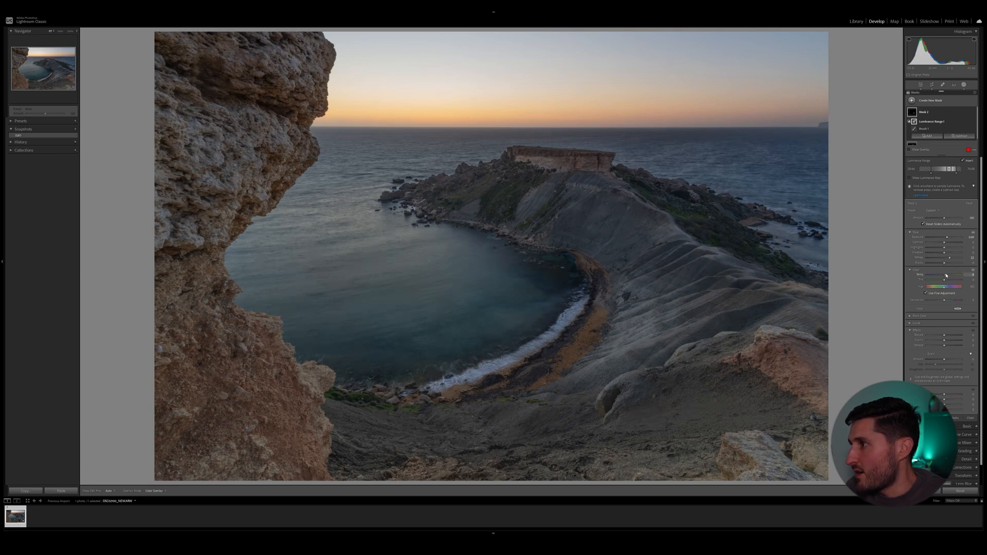
# Compare the slopes and cliff edge with and without the luminance-limited brush mask's highlight adjustments
pyautogui.click(975, 113)
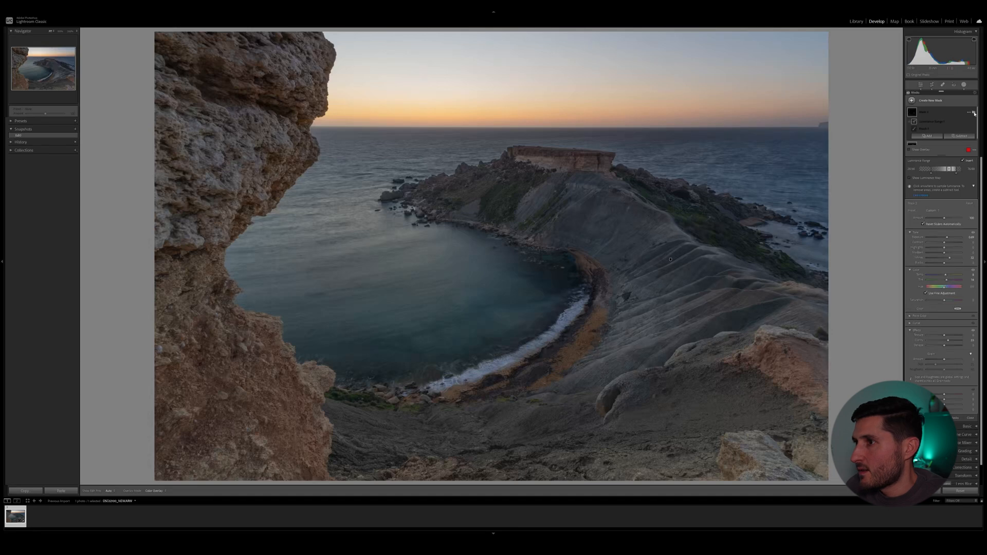
pyautogui.click(975, 113)
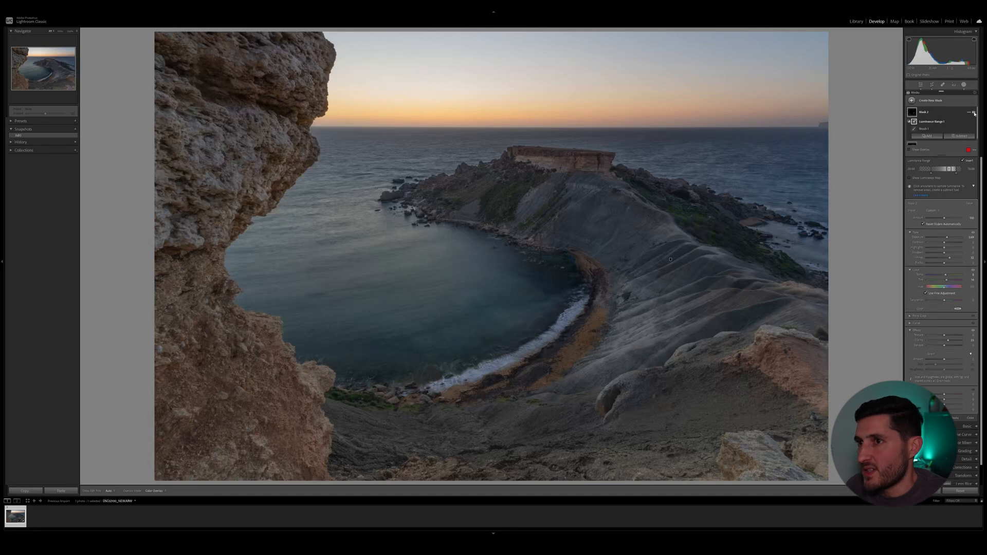
pyautogui.click(975, 113)
pyautogui.click(974, 113)
pyautogui.click(974, 114)
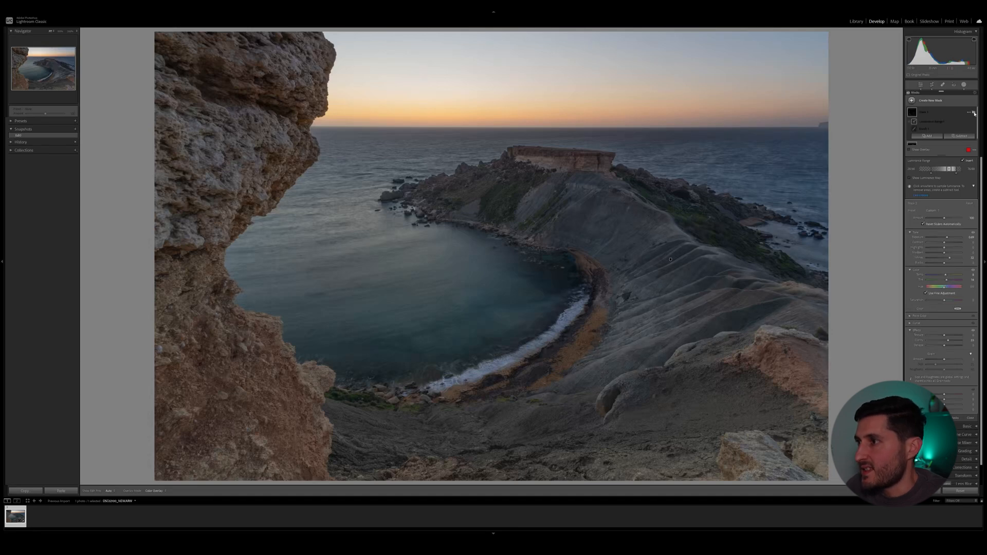
pyautogui.click(974, 113)
pyautogui.click(974, 113)
pyautogui.click(974, 113)
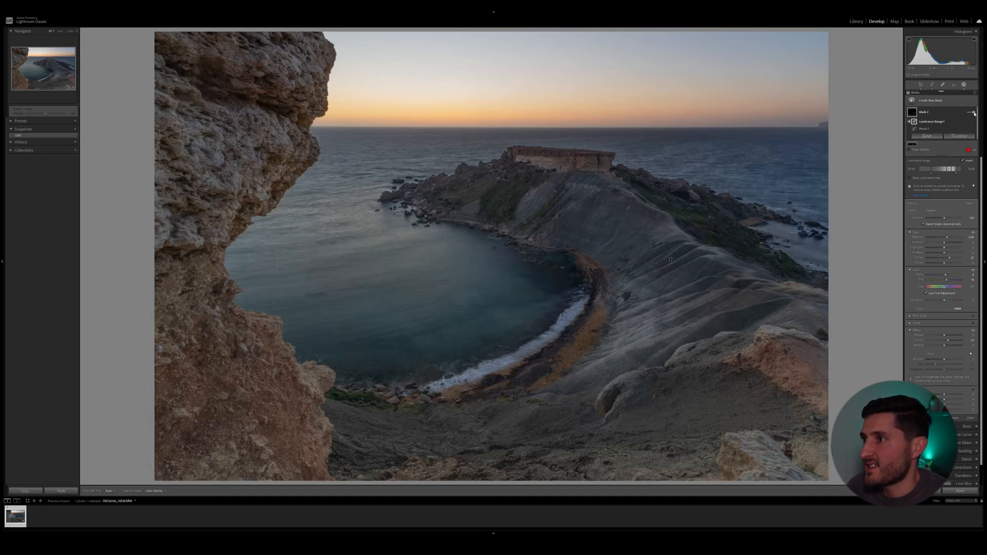
pyautogui.click(975, 113)
pyautogui.click(975, 113)
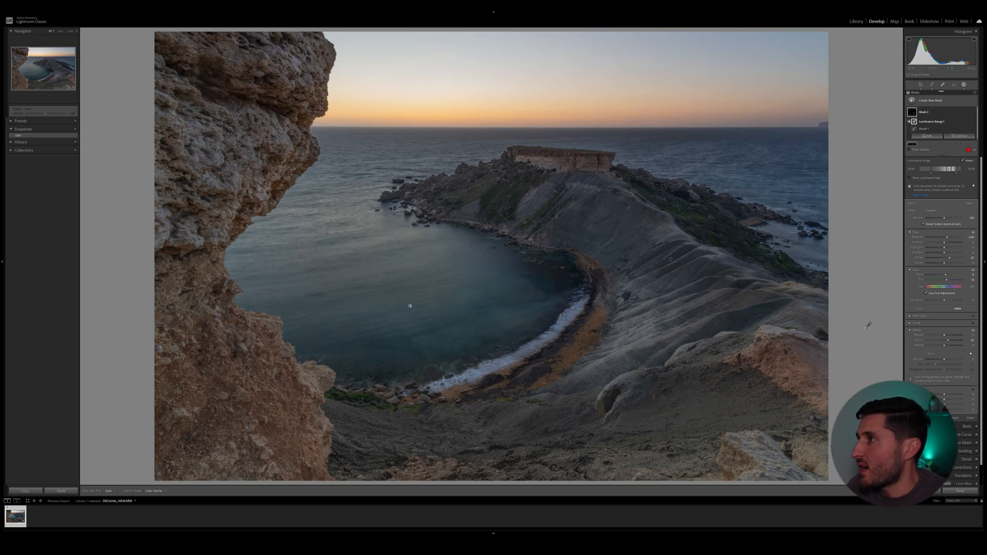
# Add another brush mask and paint over the headland's clay slopes down to the ground beside the foreground cliff
pyautogui.click(942, 101)
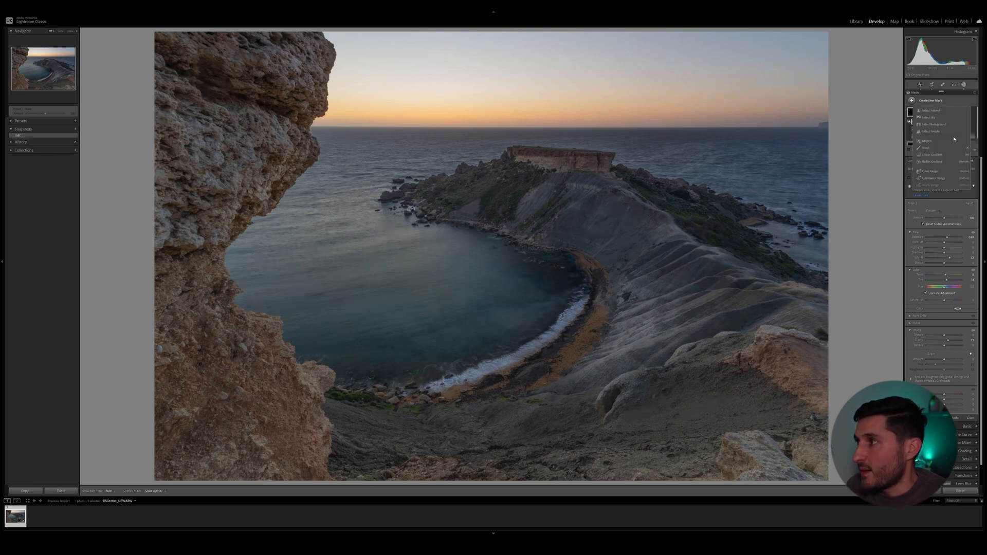
pyautogui.click(944, 148)
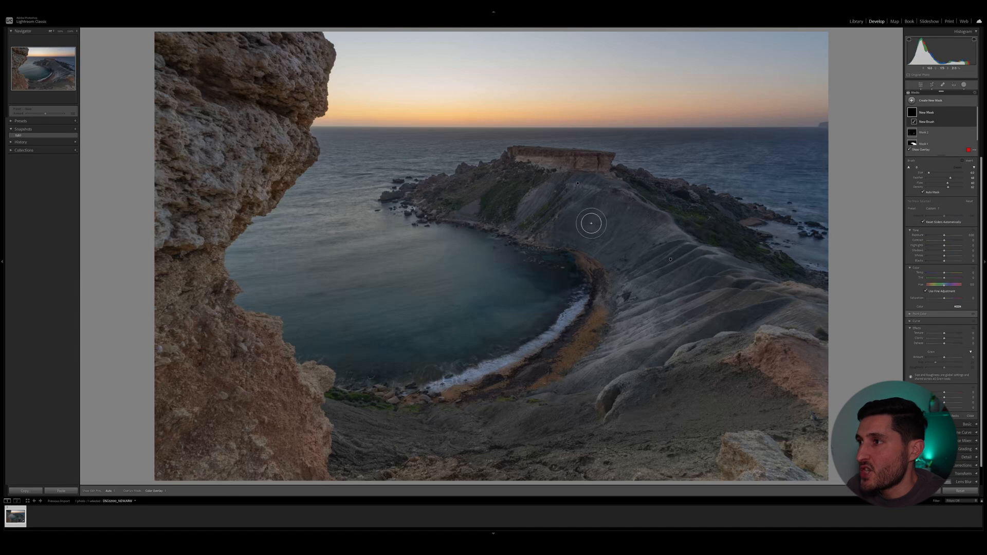
pyautogui.moveTo(567, 224)
pyautogui.mouseDown()
pyautogui.moveTo(600, 204)
pyautogui.moveTo(568, 246)
pyautogui.moveTo(616, 208)
pyautogui.moveTo(593, 251)
pyautogui.moveTo(643, 217)
pyautogui.moveTo(607, 267)
pyautogui.moveTo(683, 246)
pyautogui.moveTo(657, 272)
pyautogui.moveTo(697, 258)
pyautogui.moveTo(659, 295)
pyautogui.moveTo(712, 269)
pyautogui.moveTo(726, 290)
pyautogui.moveTo(712, 330)
pyautogui.moveTo(772, 308)
pyautogui.mouseUp()
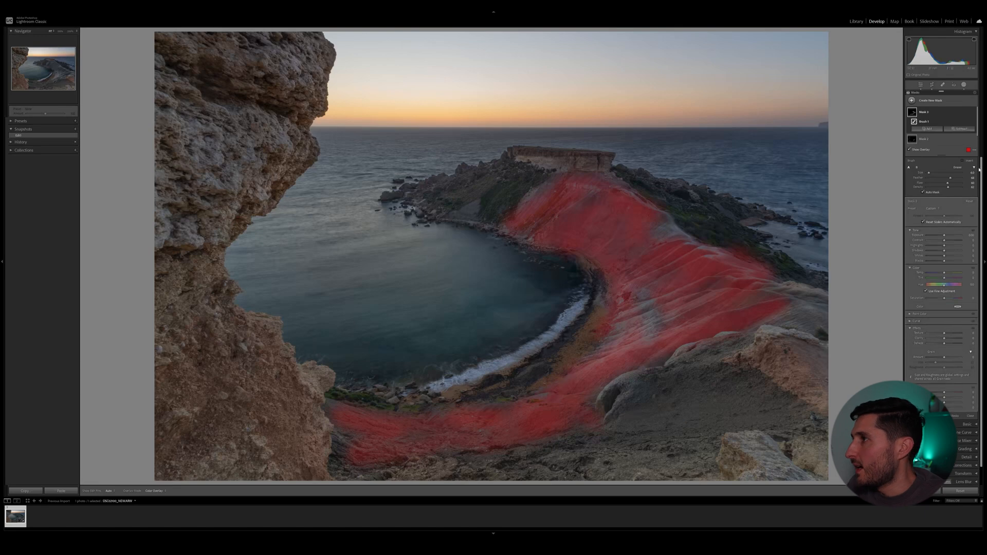
# Intersect the new slope brush mask with a sampled luminance range limited to the darker tones
pyautogui.rightClick(959, 112)
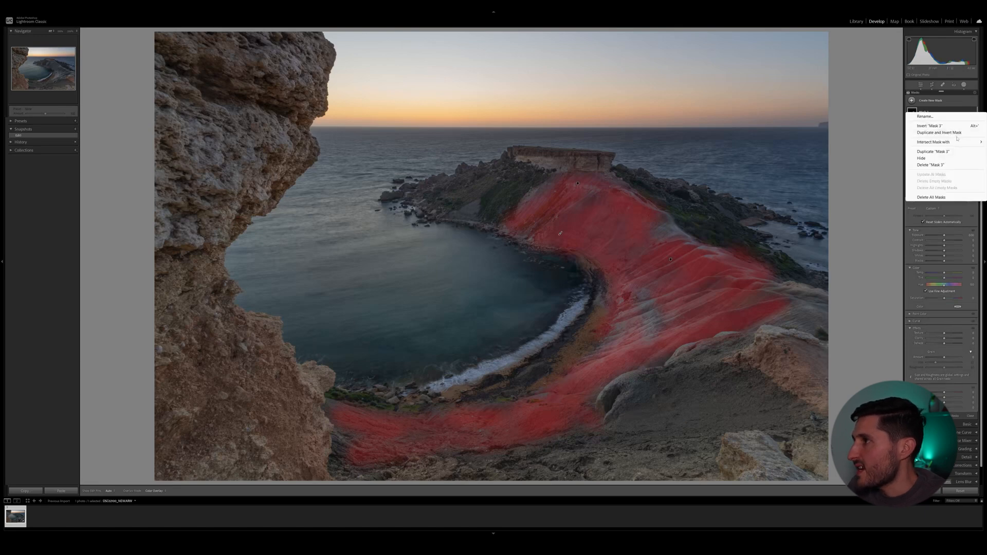
pyautogui.moveTo(958, 142)
pyautogui.click(882, 207)
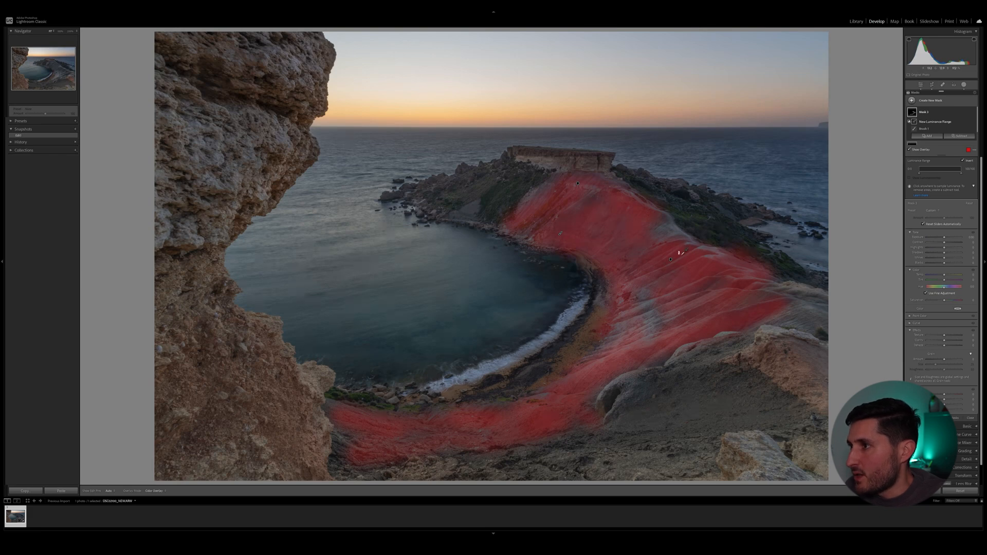
pyautogui.click(679, 253)
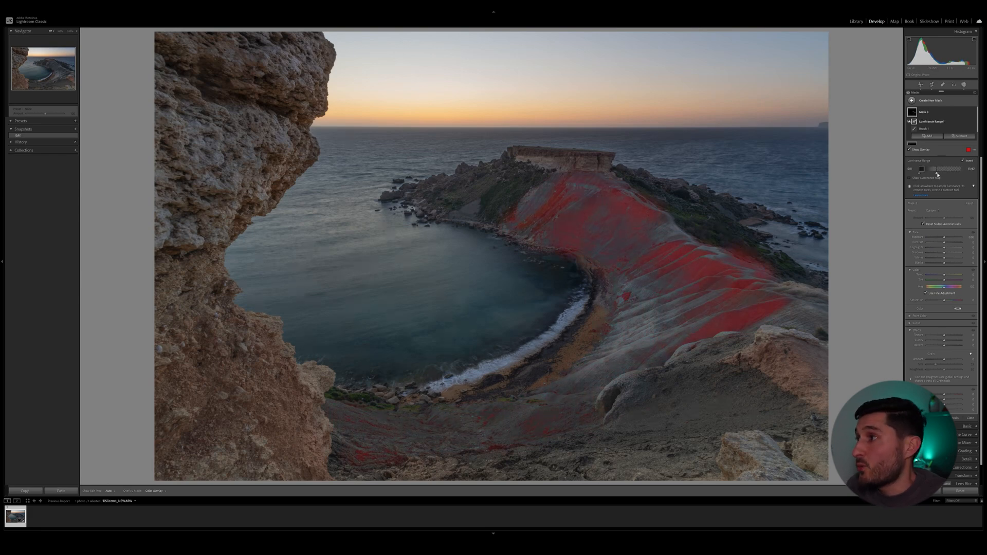
# Narrow the darker-tone slope mask's luminance range further, then slightly lower its exposure and blacks
pyautogui.moveTo(937, 174); pyautogui.dragTo(936, 175)
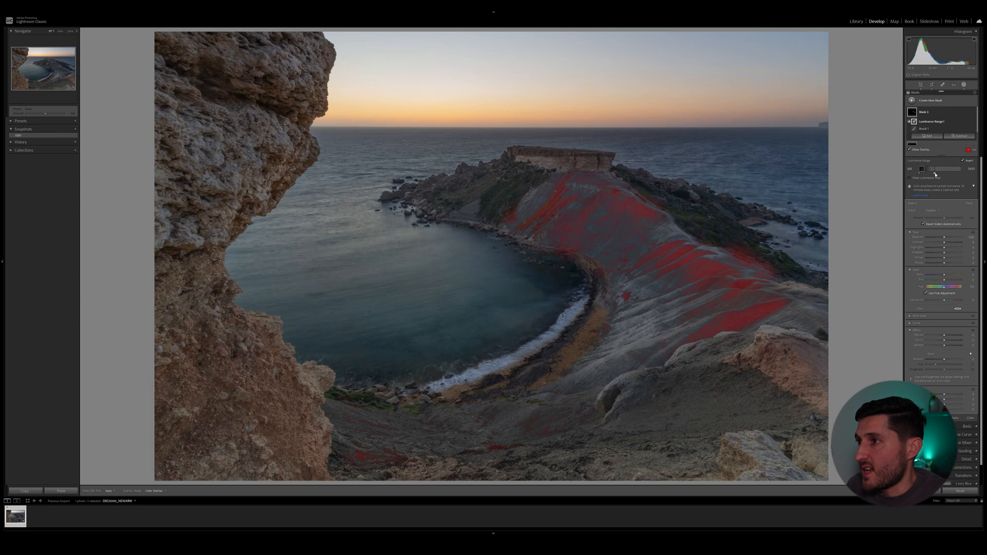
pyautogui.moveTo(945, 239); pyautogui.dragTo(944, 240)
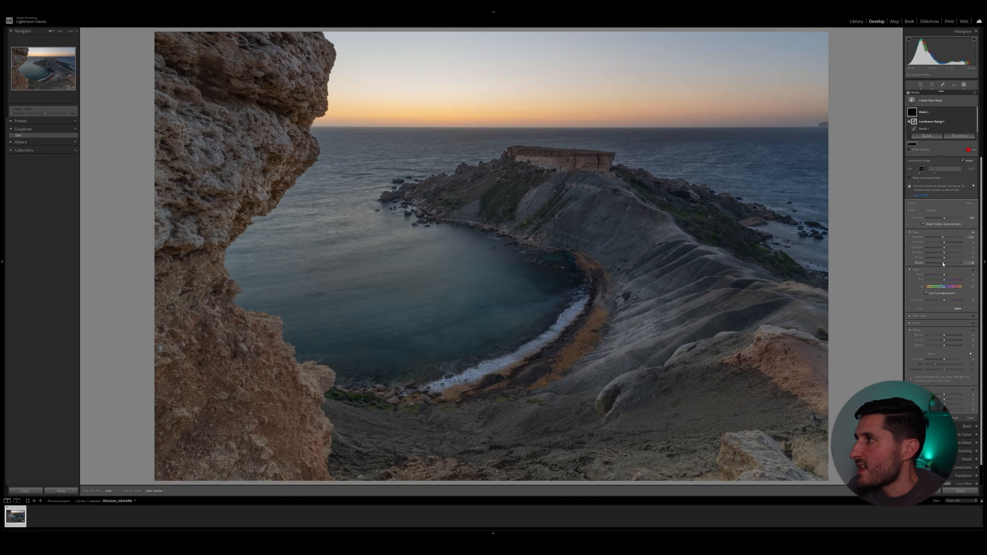
# Compare the clay slopes with and without the darker-tone brush mask's adjustments
pyautogui.click(975, 113)
pyautogui.click(975, 112)
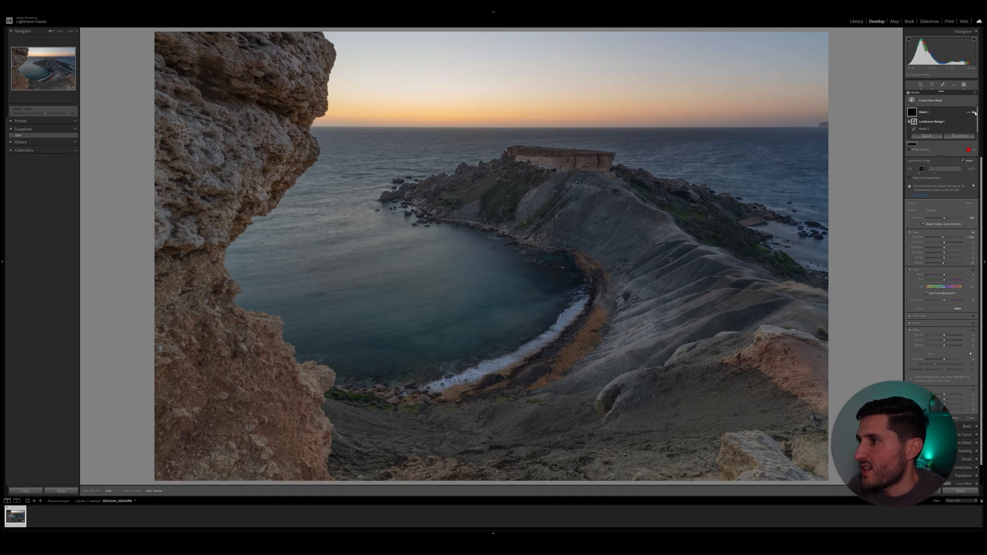
pyautogui.click(975, 112)
pyautogui.click(975, 113)
pyautogui.click(975, 113)
pyautogui.click(975, 113)
pyautogui.click(975, 113)
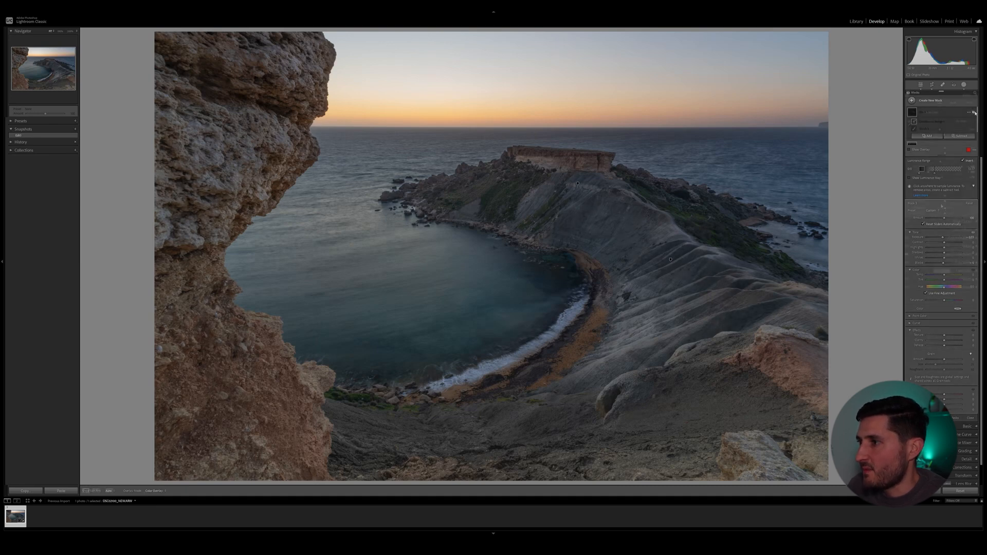
pyautogui.click(975, 112)
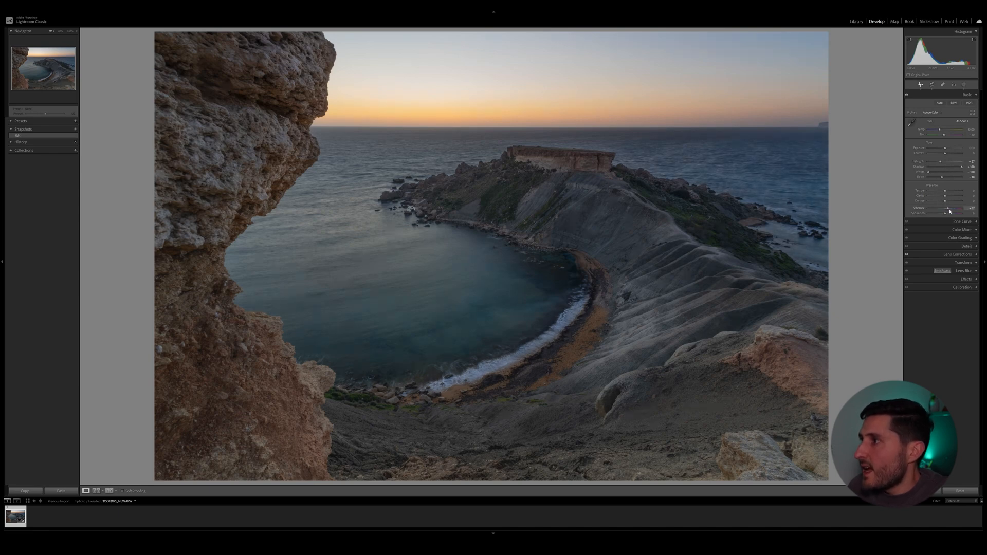
# Sample the bay's water with Point Color, shift its hue toward teal, and raise its saturation and luminance slightly
pyautogui.click(976, 230)
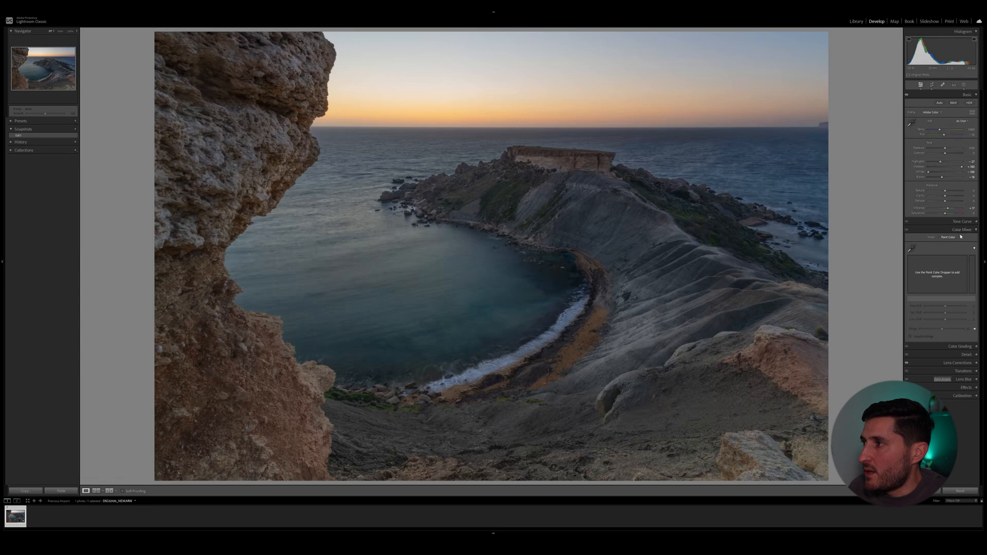
pyautogui.click(912, 249)
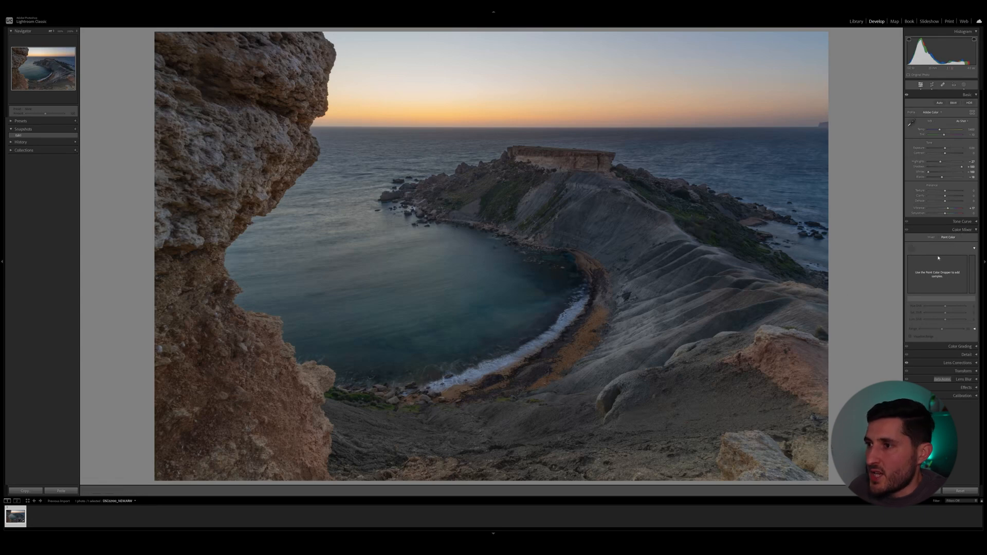
pyautogui.click(501, 324)
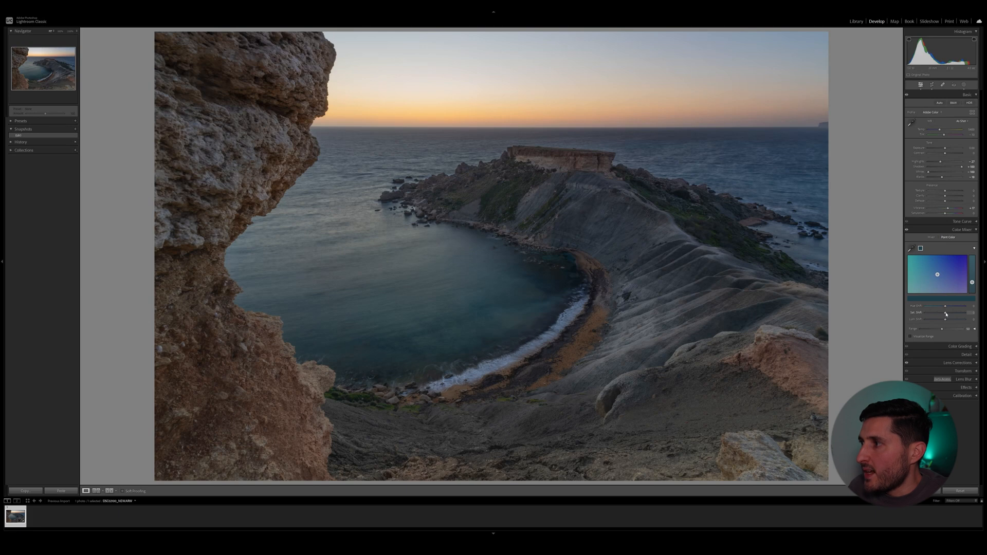
pyautogui.moveTo(945, 309); pyautogui.dragTo(944, 308)
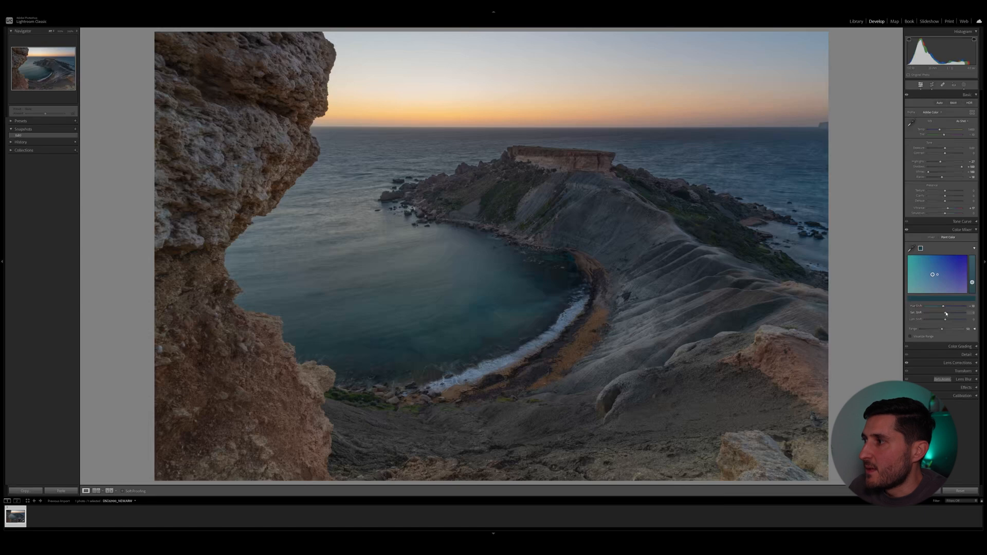
pyautogui.moveTo(949, 314)
pyautogui.mouseDown()
pyautogui.moveTo(948, 321)
pyautogui.moveTo(949, 314)
pyautogui.mouseUp()
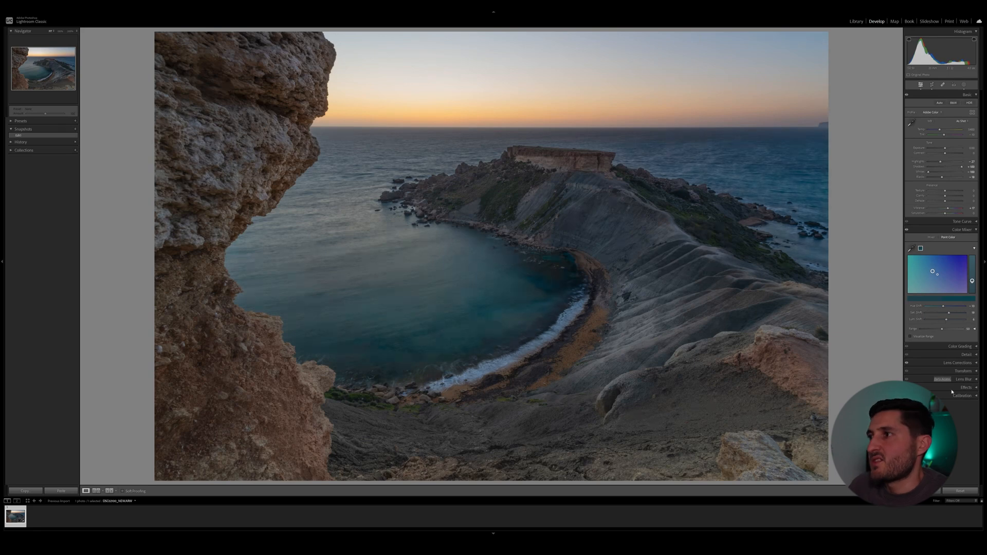
pyautogui.click(906, 231)
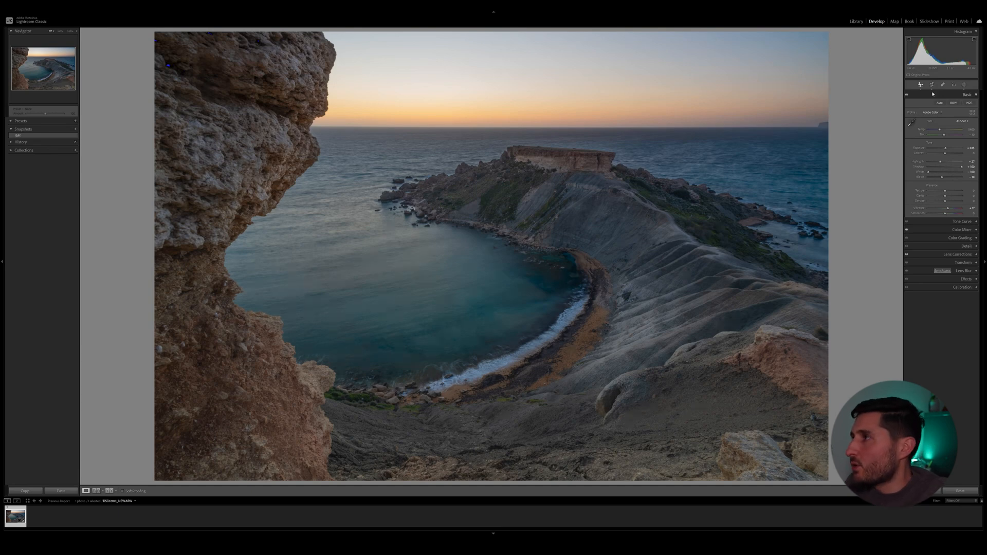
# Heal away the distant land on the horizon at the photo's right edge, then display the before and after versions side by side
pyautogui.click(944, 84)
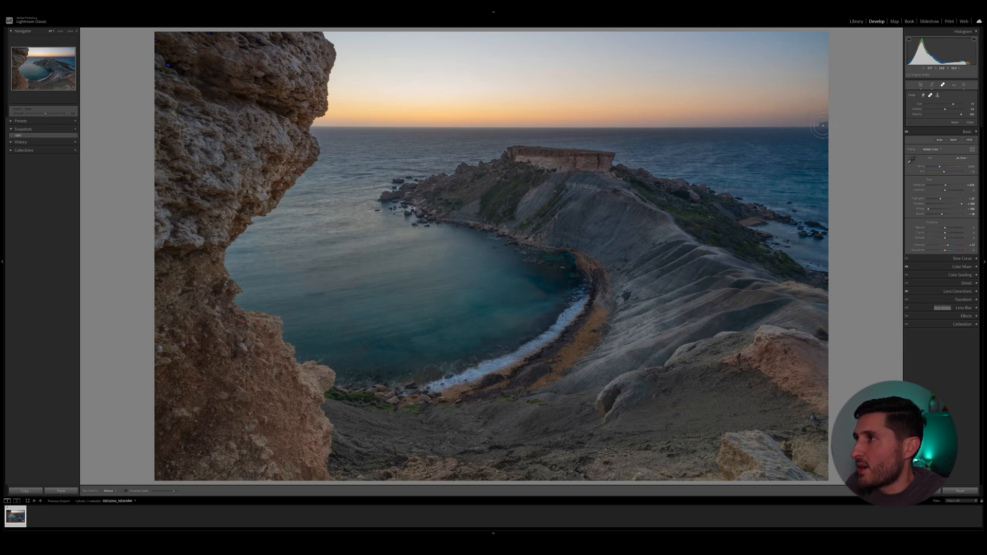
pyautogui.click(824, 128)
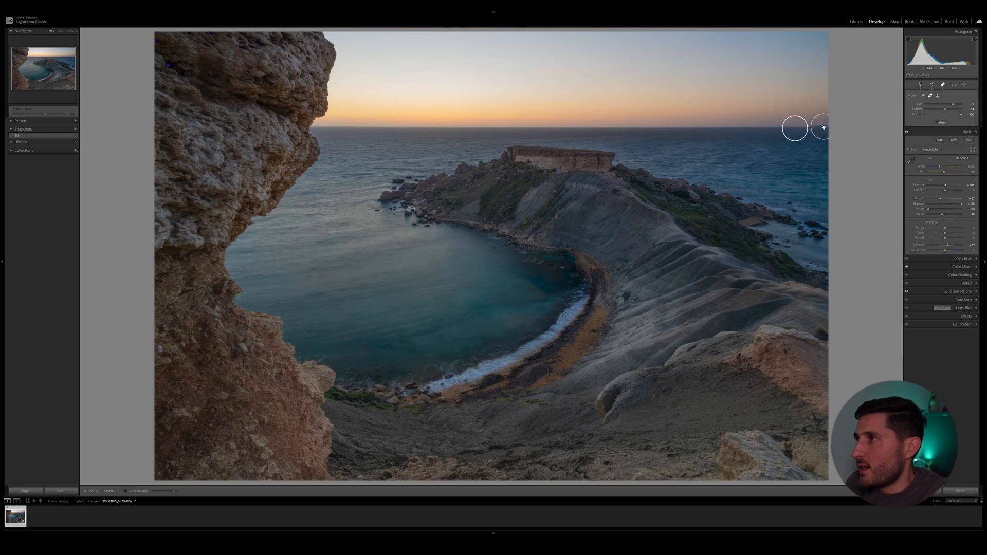
pyautogui.moveTo(794, 136); pyautogui.dragTo(794, 136)
pyautogui.press('q')
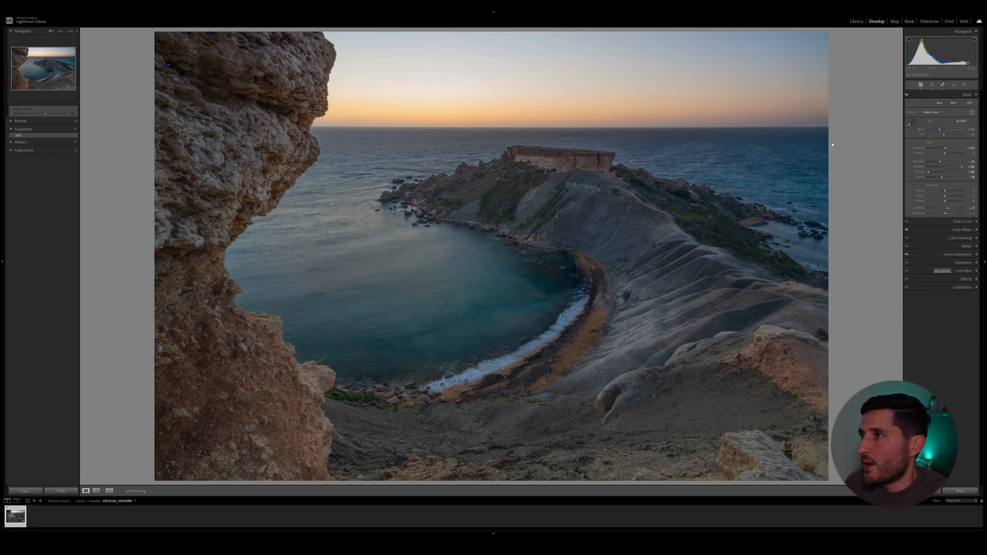
pyautogui.click(109, 491)
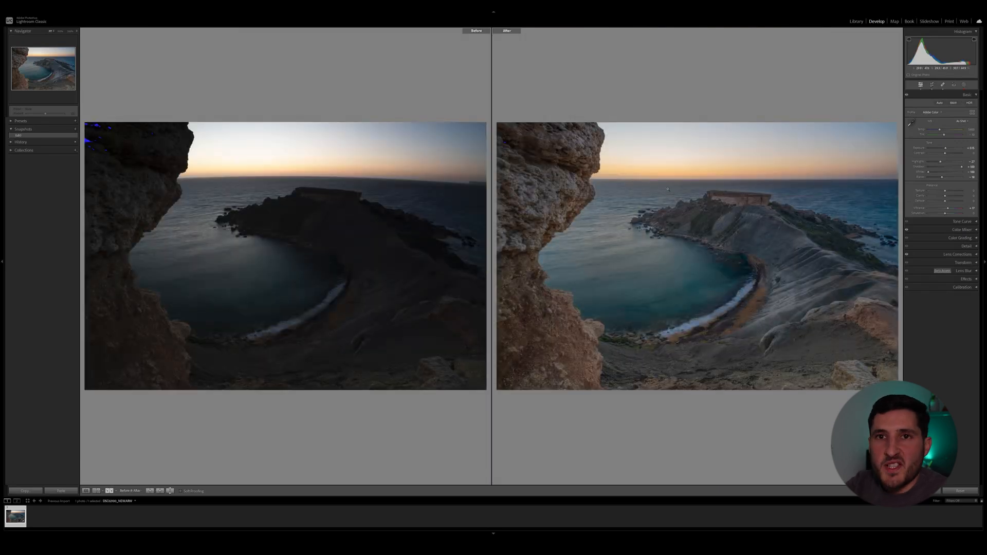